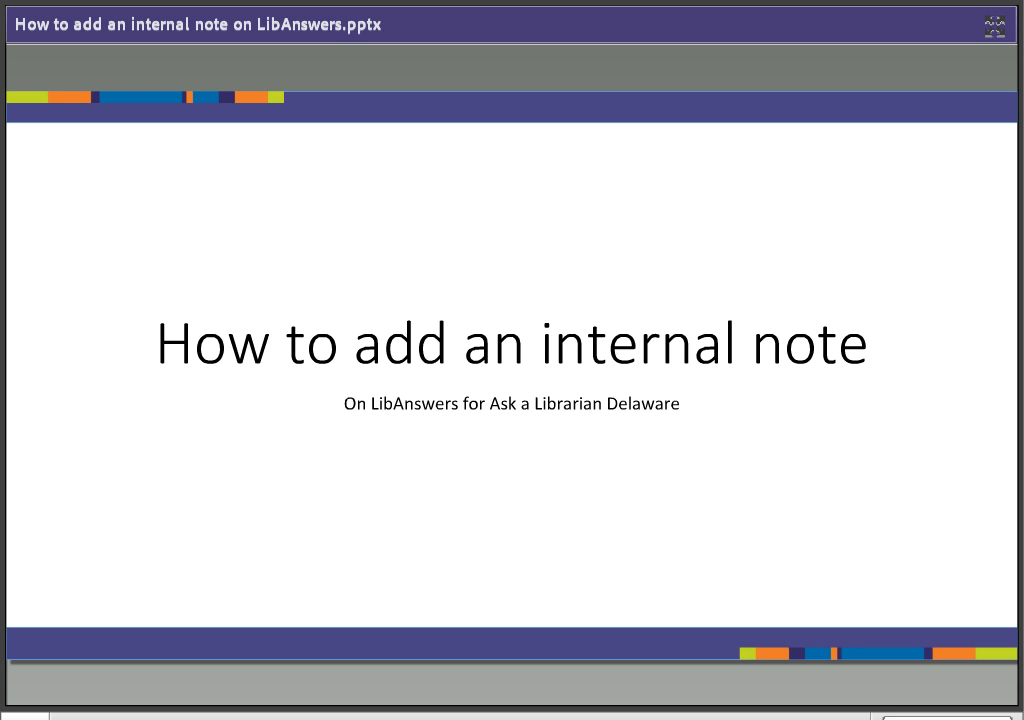
key("Right")
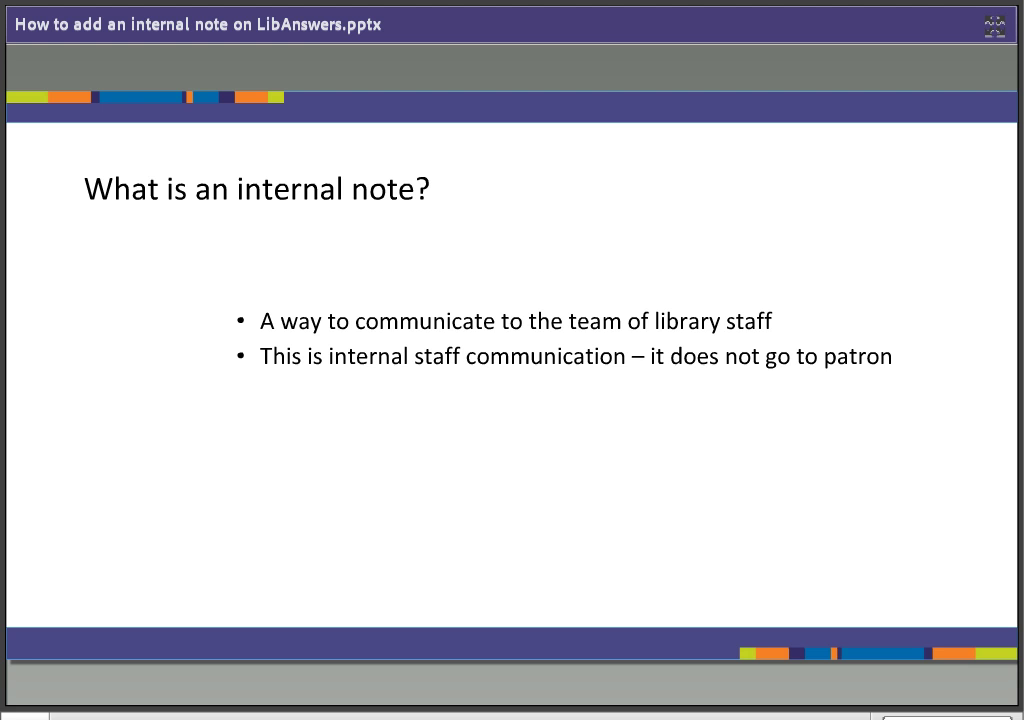
key("Right")
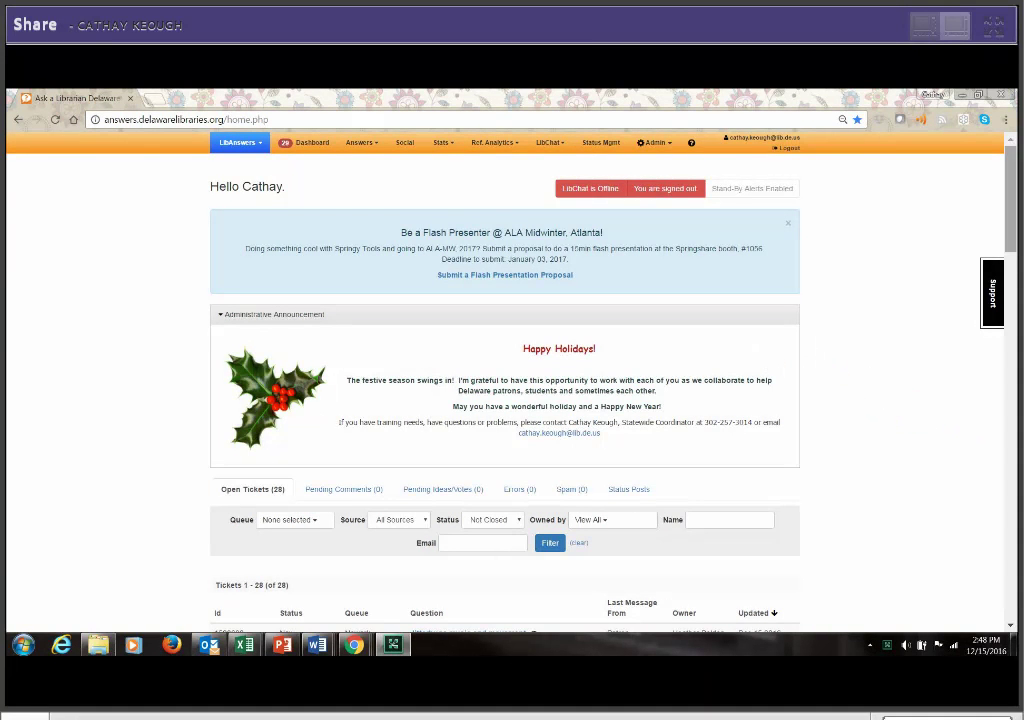
Open the new "Jitterbugs music and movement" ticket in the Newark queue from the list of open tickets.
left_click_drag(1012, 222, 1005, 283)
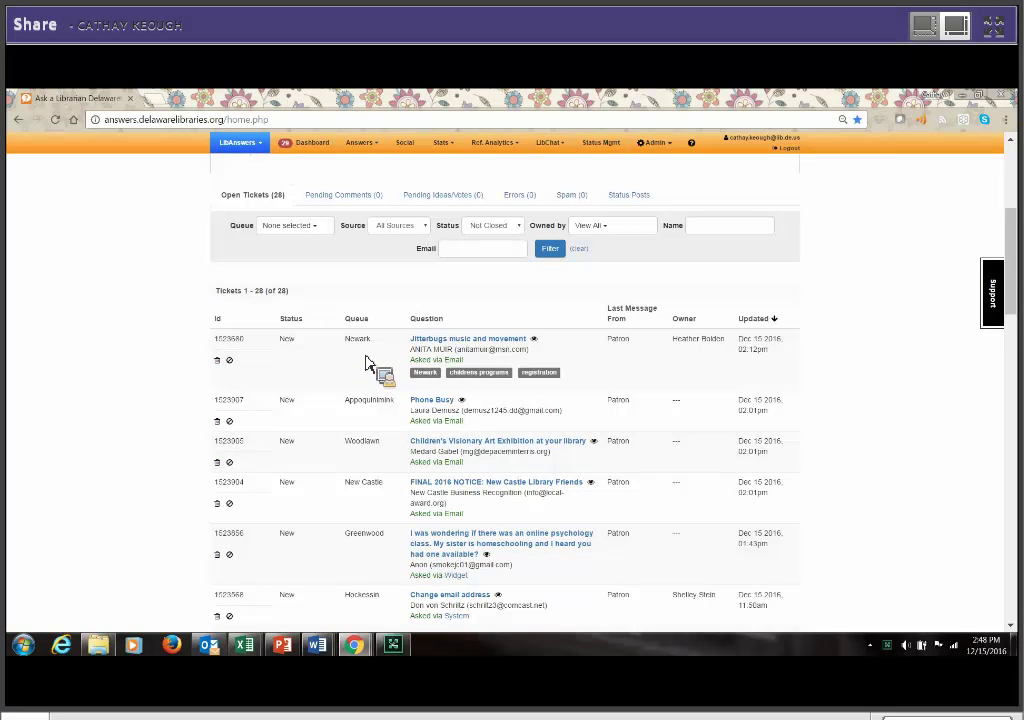
left_click(430, 342)
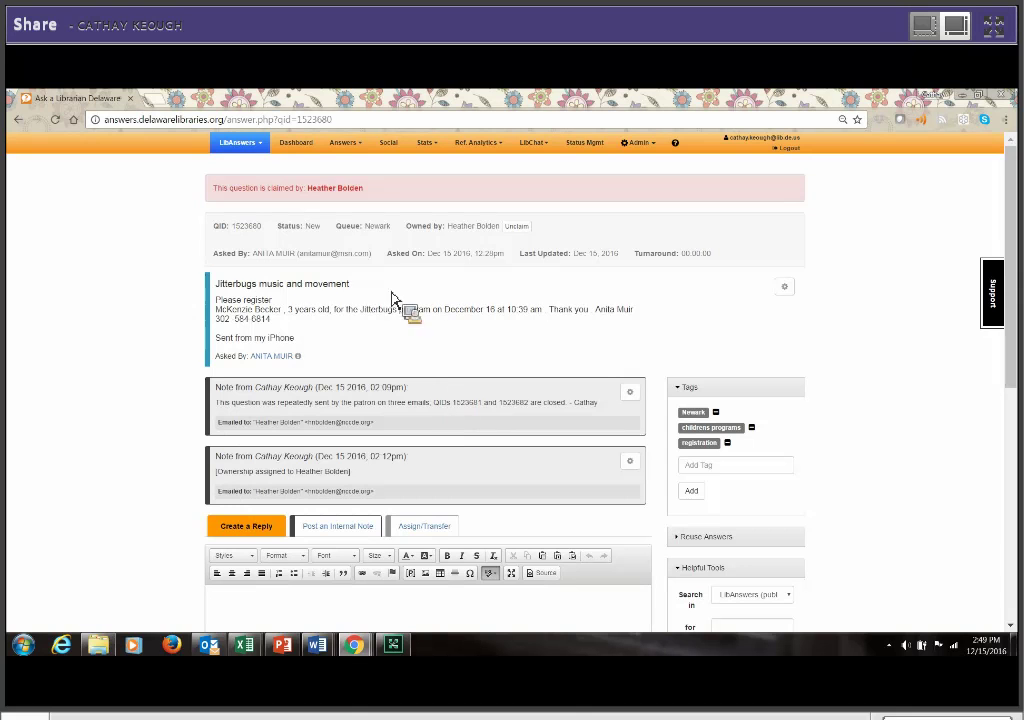
List the knowledge base tickets and filter them to include the Newark queue in addition to Ask a Librarian Delaware.
left_click(343, 150)
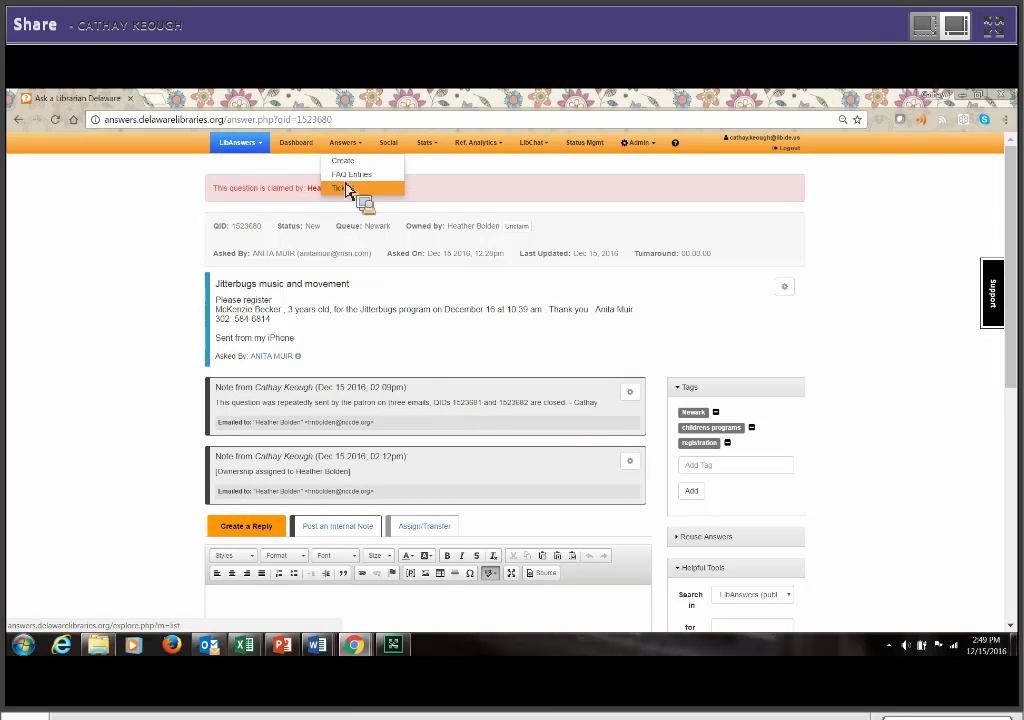
left_click(345, 189)
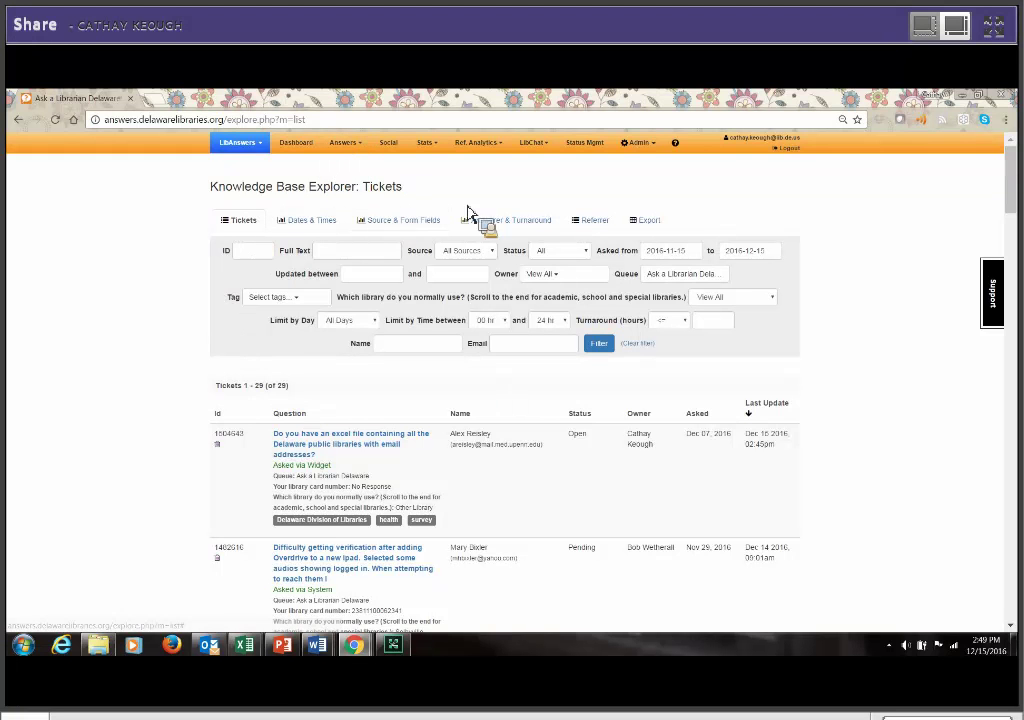
left_click(718, 279)
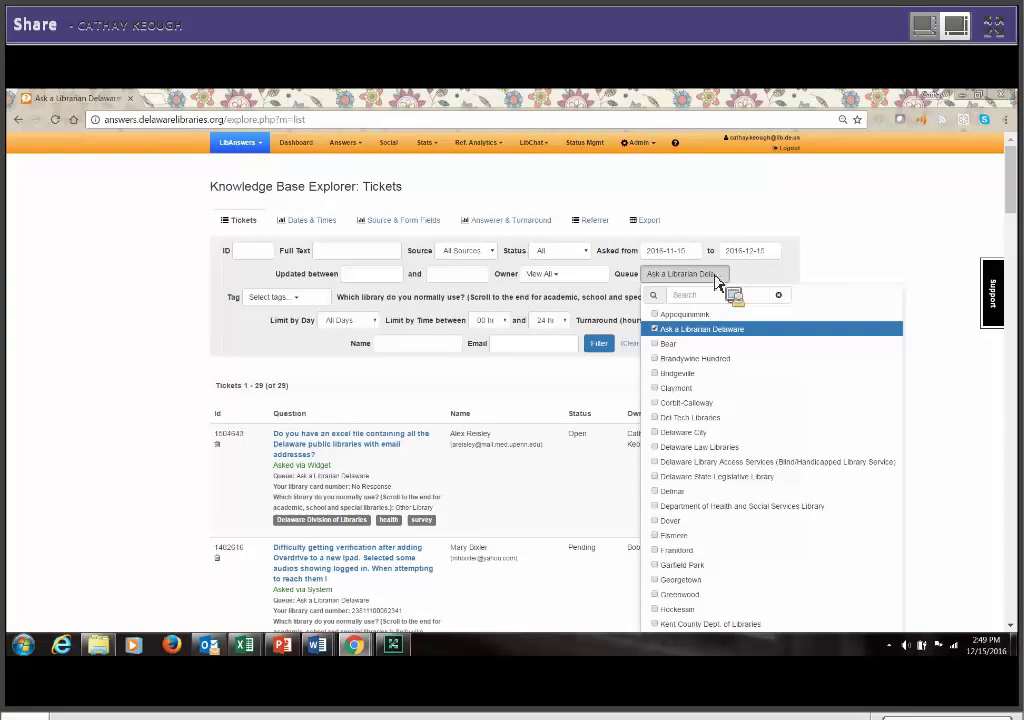
scroll(745, 523, "down", 1)
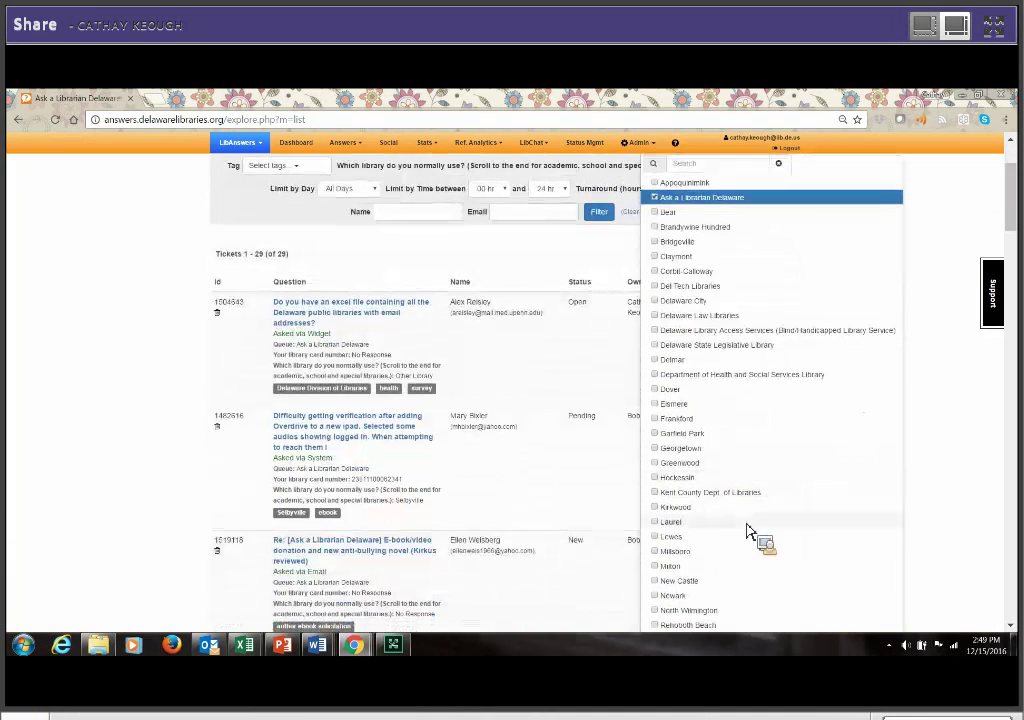
scroll(700, 560, "down", 2)
left_click(662, 530)
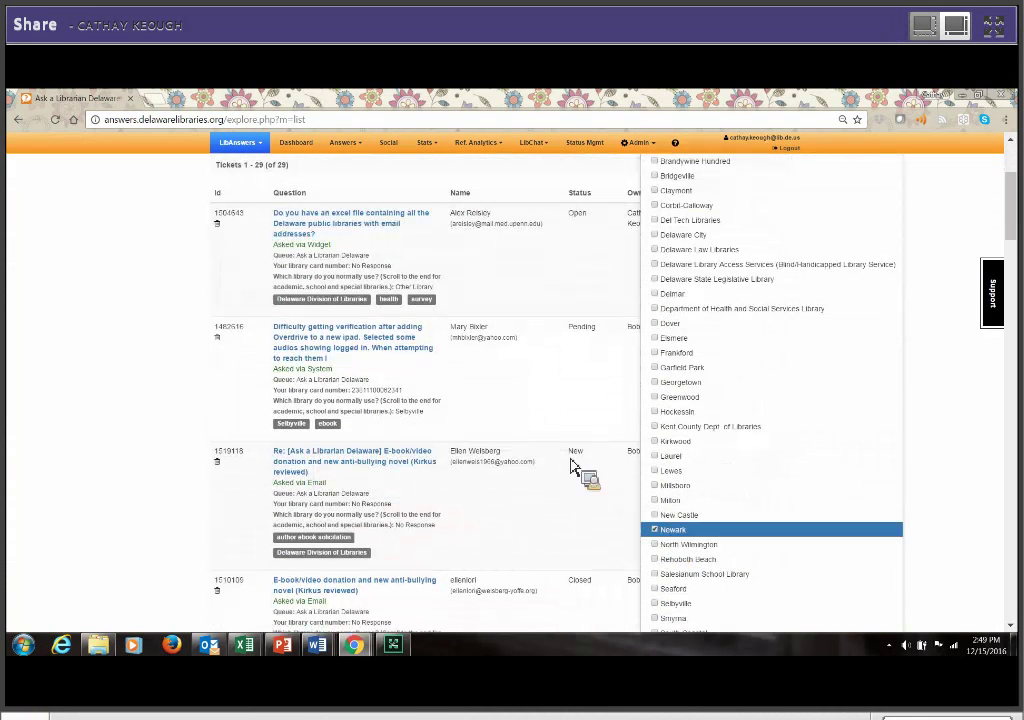
left_click(206, 393)
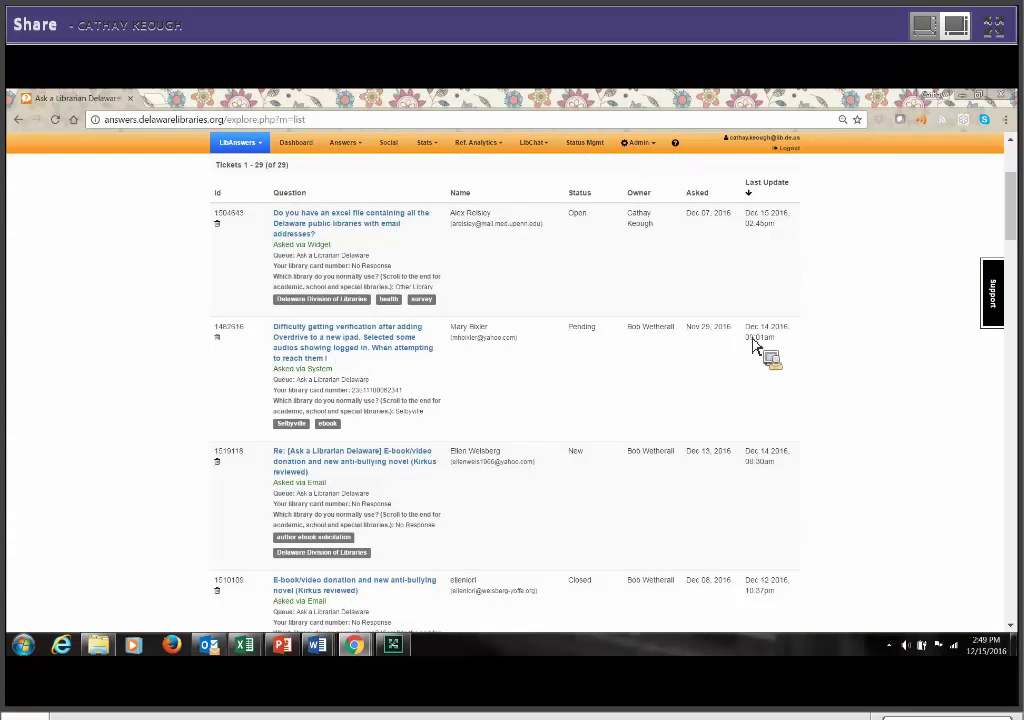
scroll(760, 350, "up", 3)
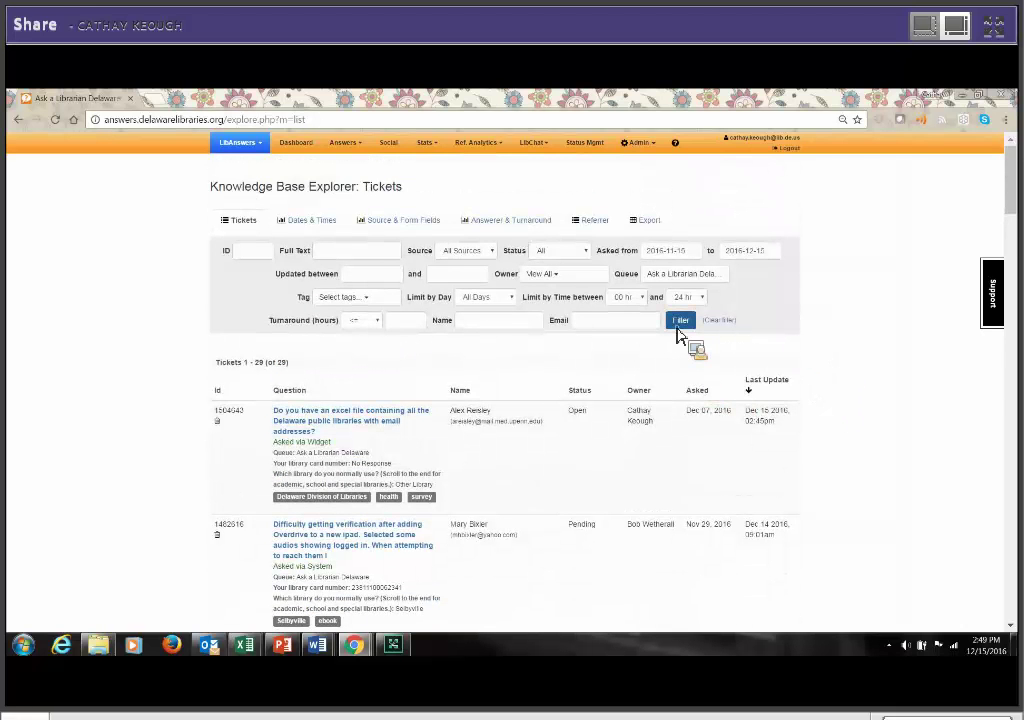
left_click(680, 322)
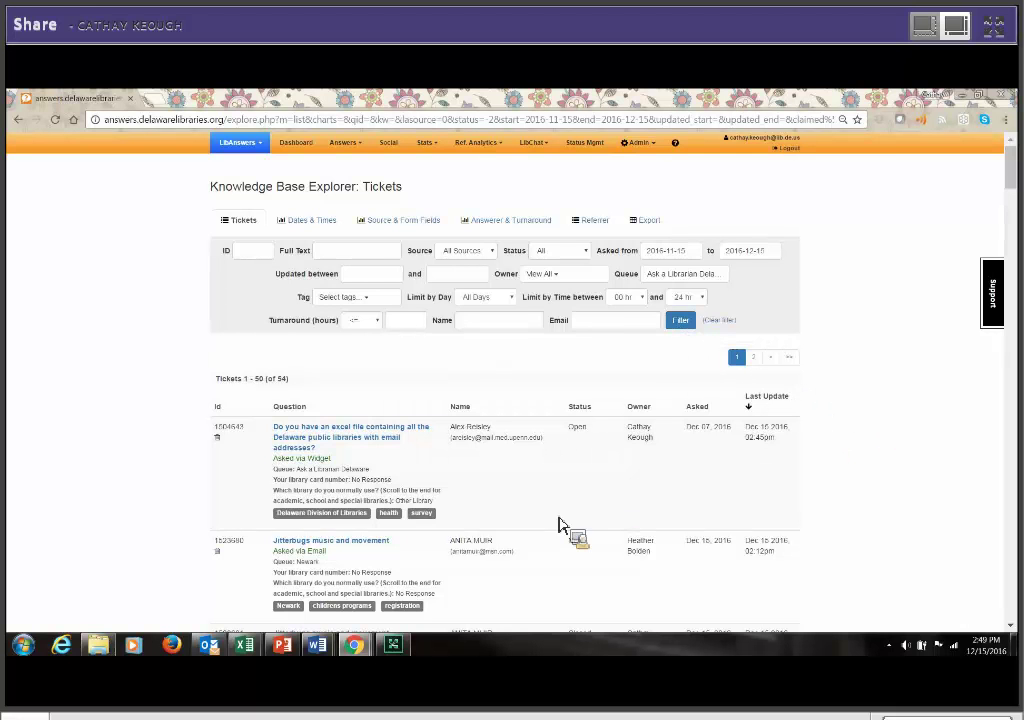
On closed Jitterbugs ticket 1523681, submit the internal note "This question is closed since it's a repeated one." as Closed, signed with the staff member's first name.
scroll(560, 526, "down", 2)
scroll(583, 526, "down", 1)
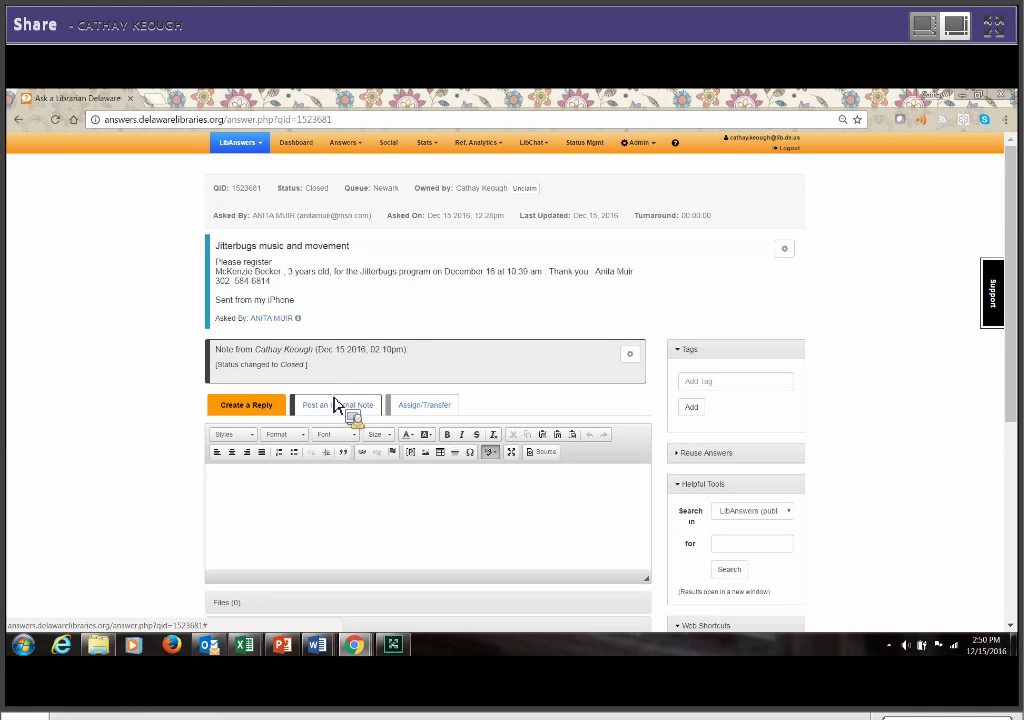
left_click(334, 408)
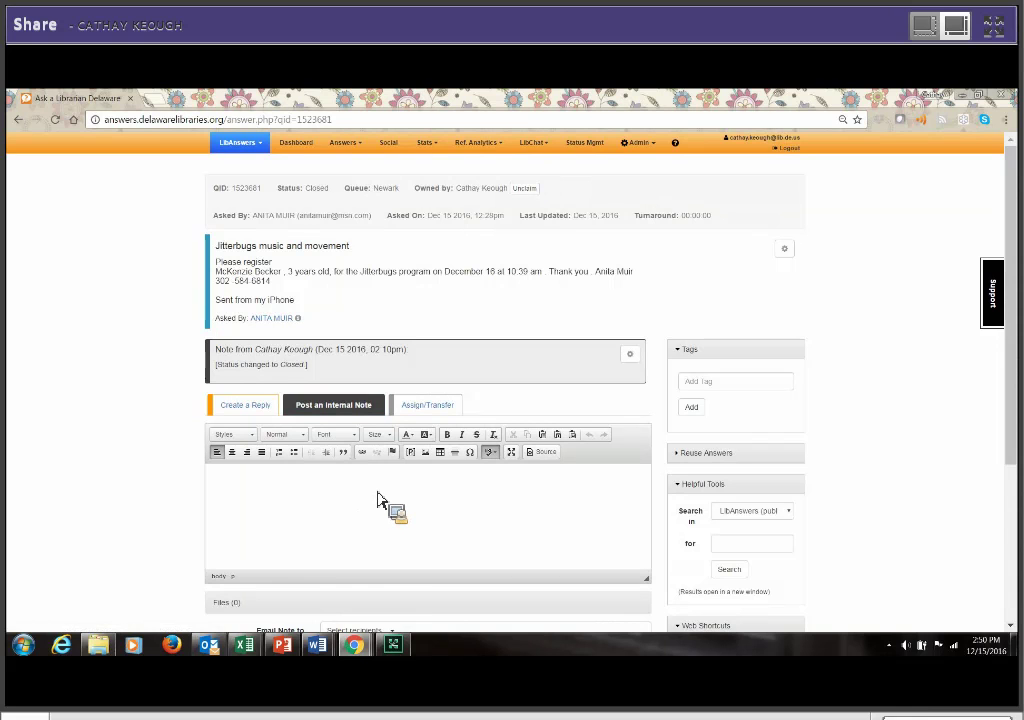
type("Chi")
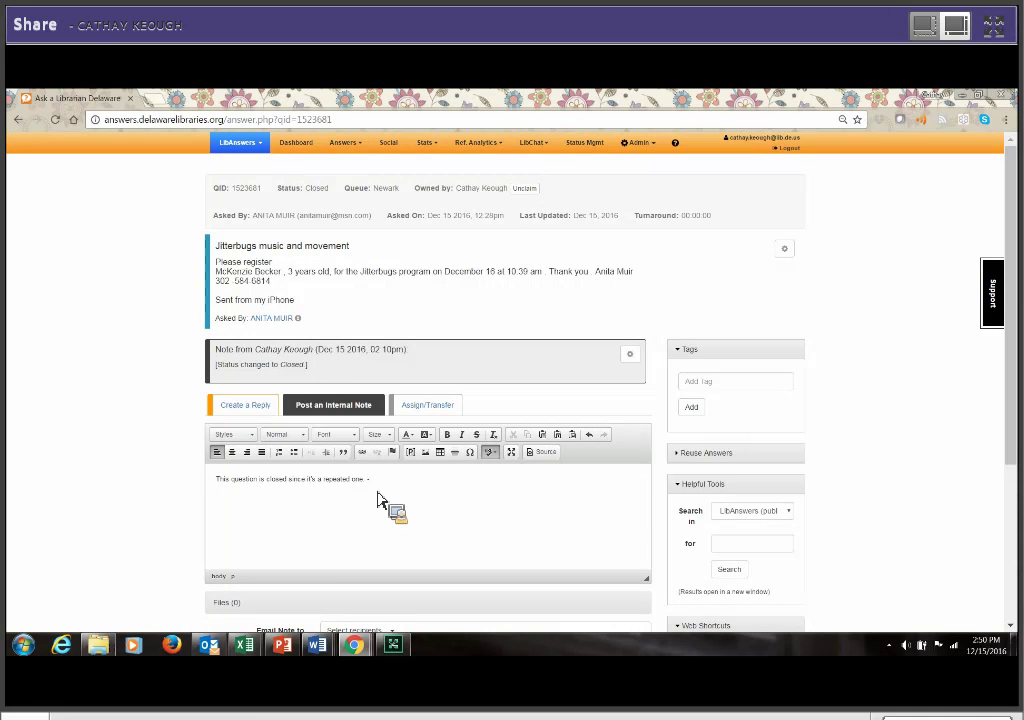
scroll(385, 503, "down", 2)
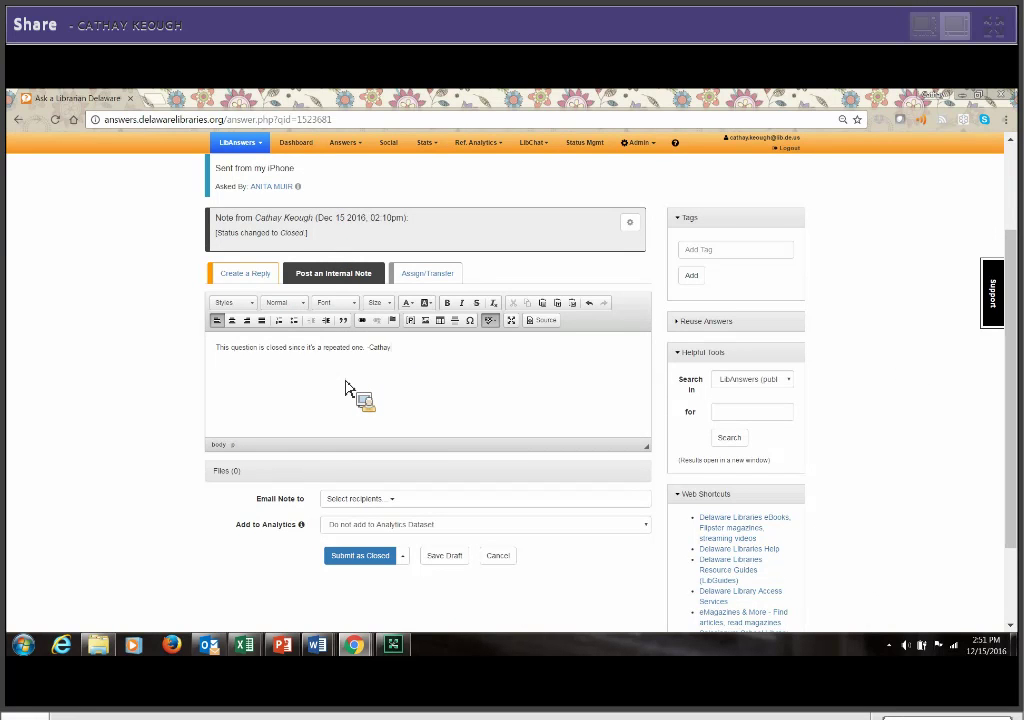
left_click(370, 566)
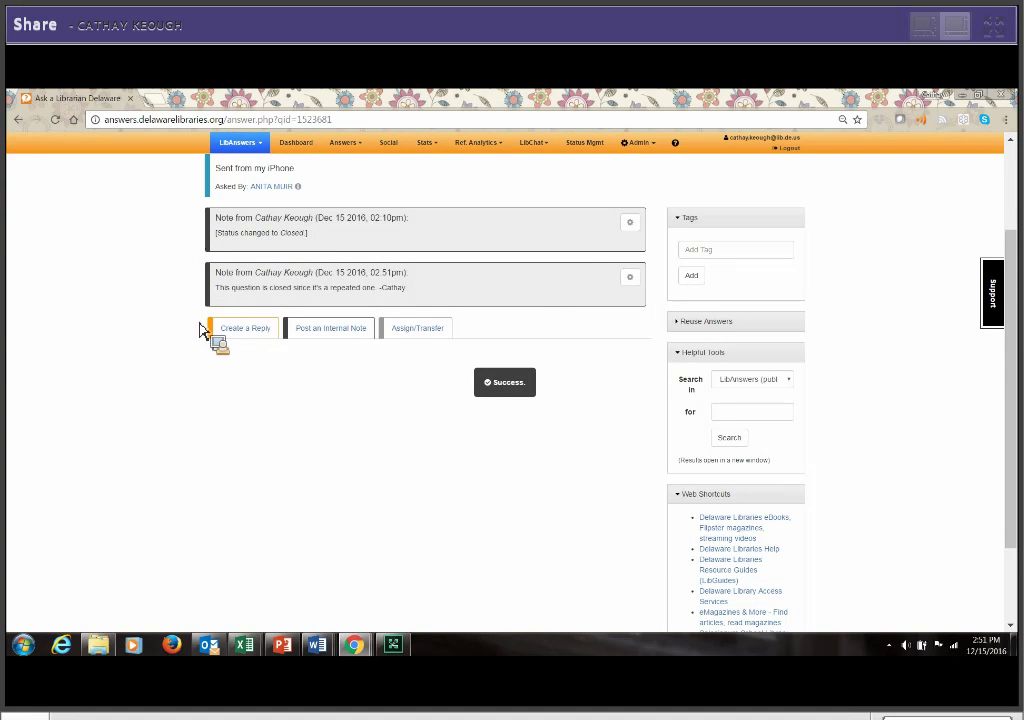
Return to the filtered ticket list and open the other closed Jitterbugs ticket, 1523682.
scroll(340, 338, "up", 3)
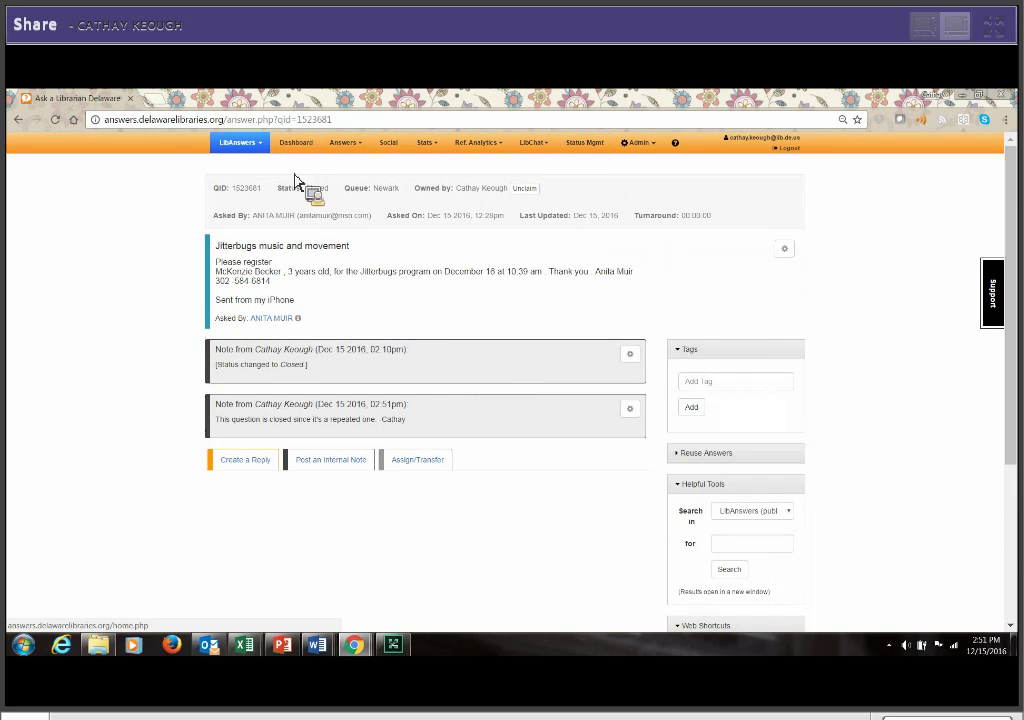
left_click_drag(420, 426, 343, 490)
scroll(560, 440, "down", 2)
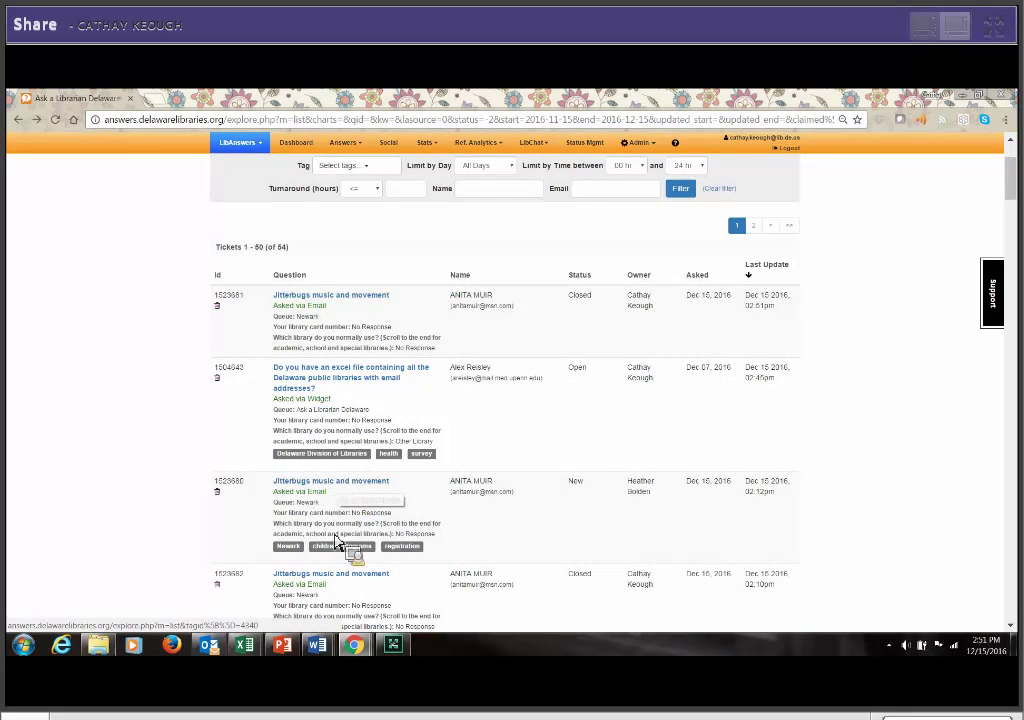
left_click(335, 577)
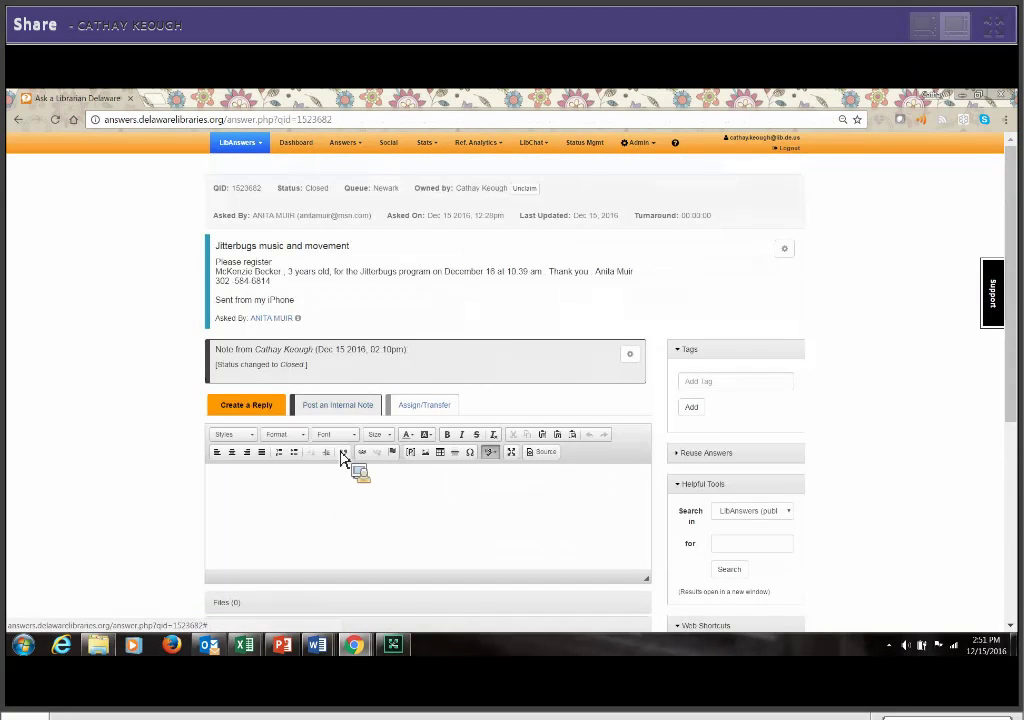
Add the internal note "This question is closed since it's a repeated one." with the staff member's first name to ticket 1523682, submitting it as Closed.
left_click(337, 406)
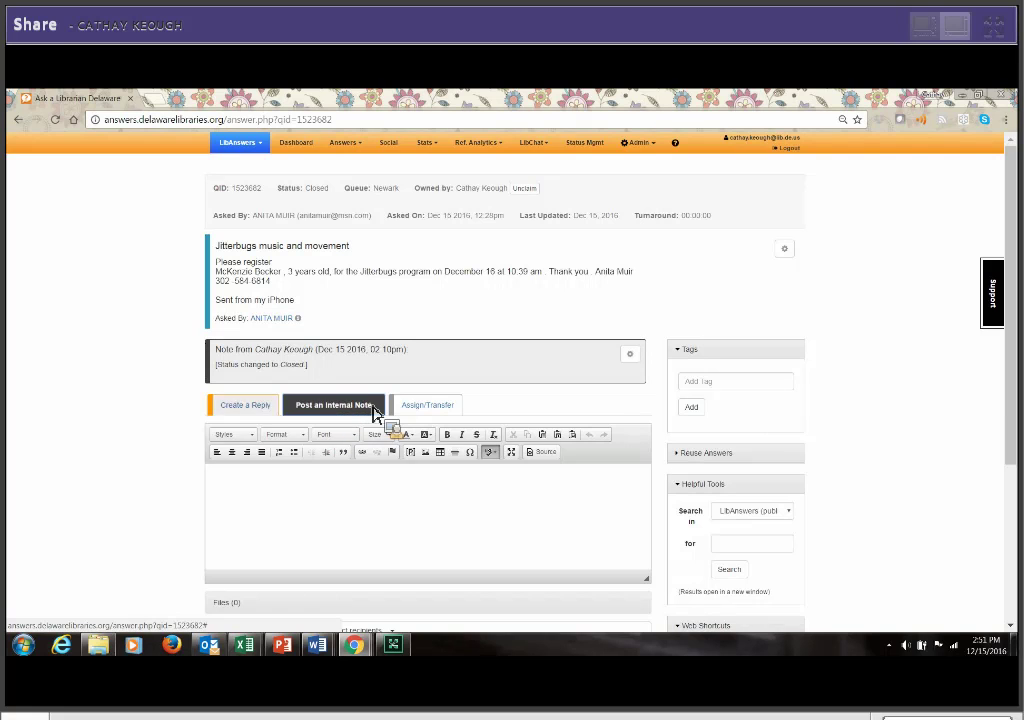
left_click(262, 412)
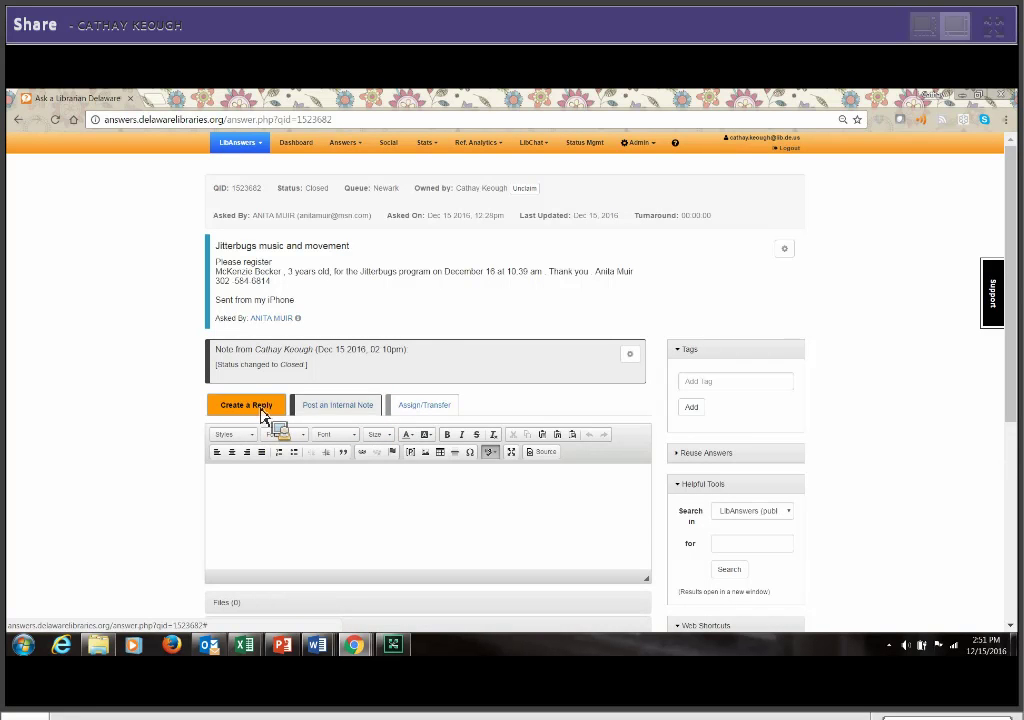
left_click(340, 412)
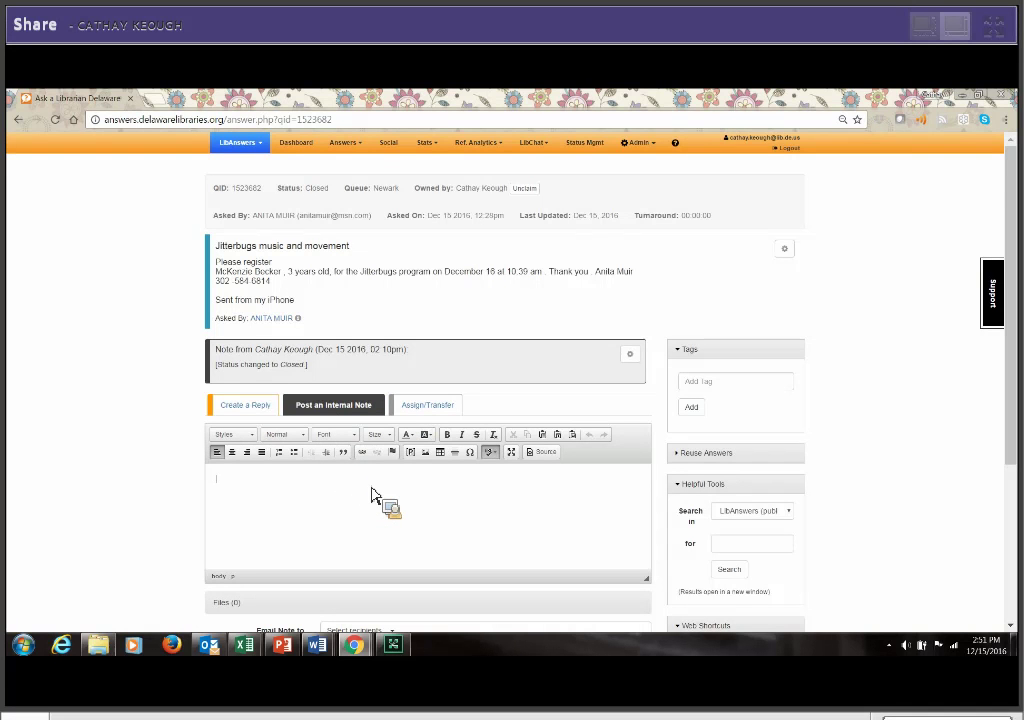
type("This question is closed since it's a repeated one. -Cathay")
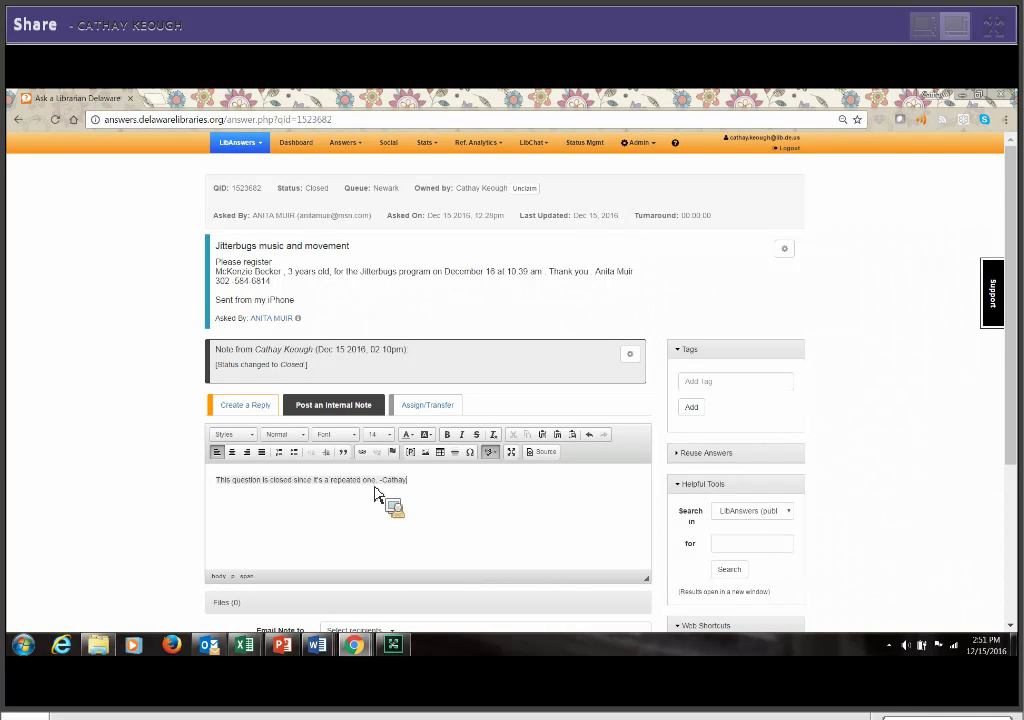
scroll(411, 505, "down", 2)
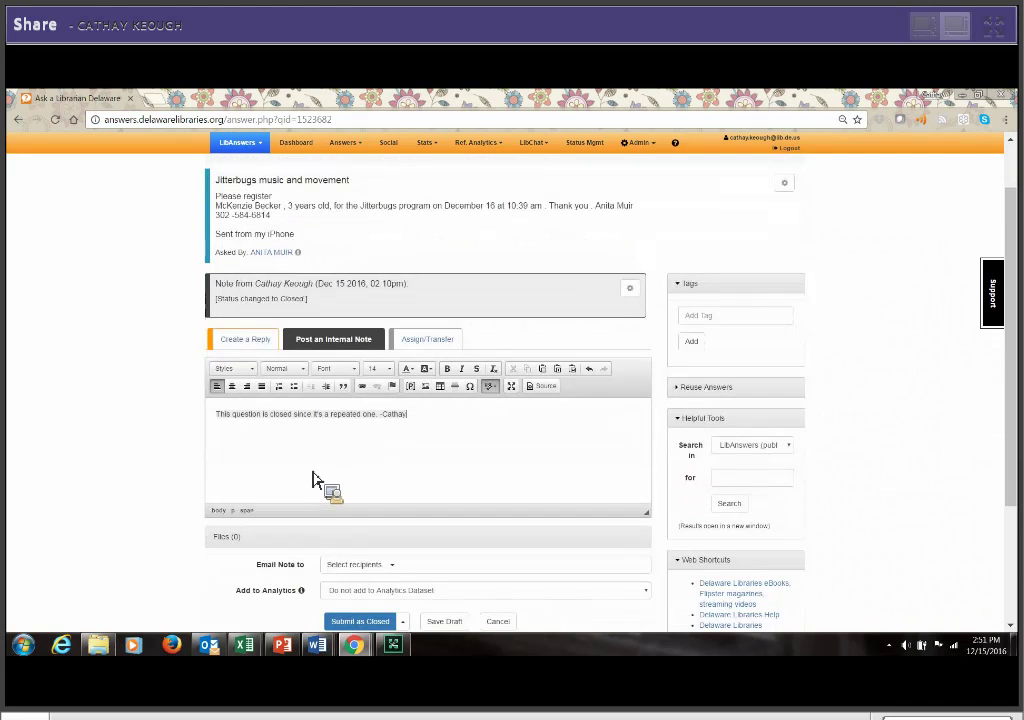
scroll(445, 530, "down", 4)
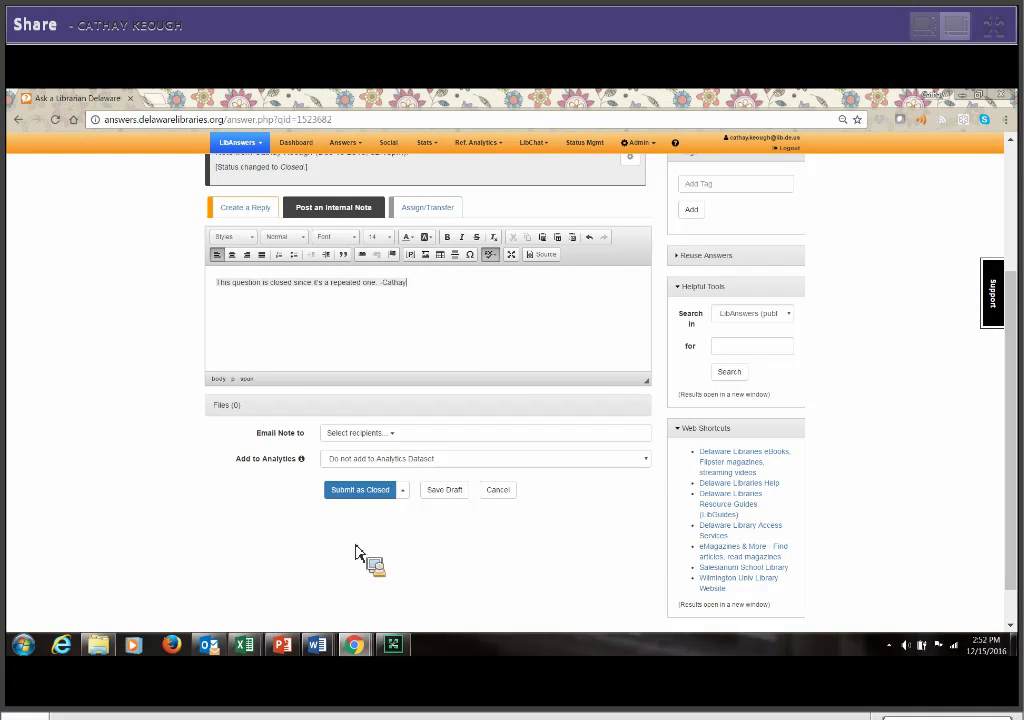
left_click(392, 490)
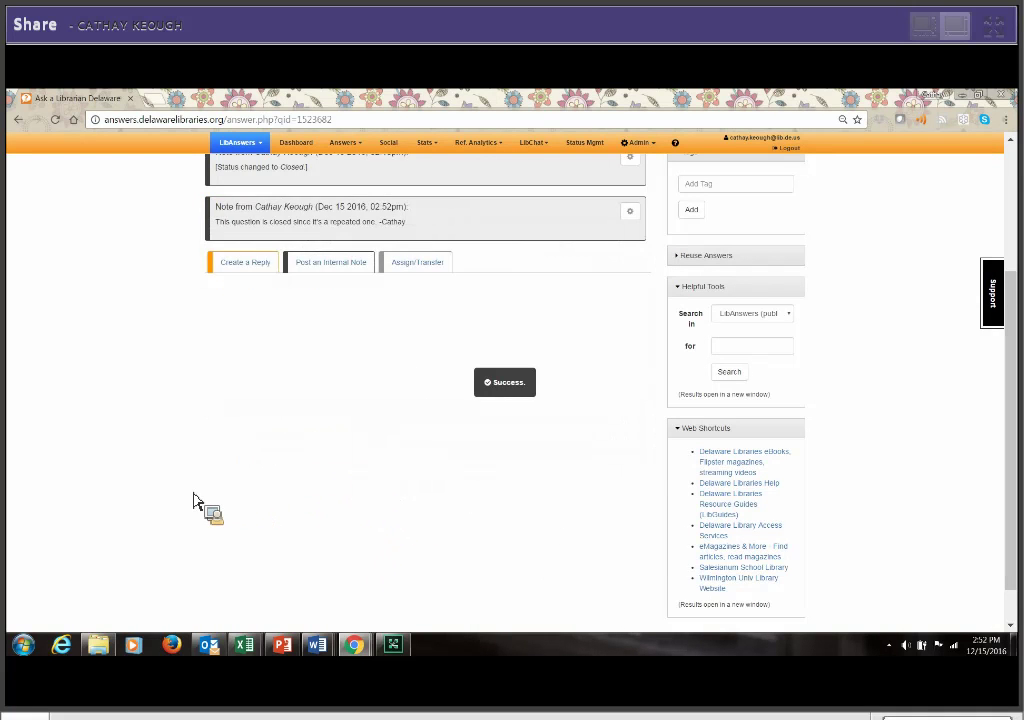